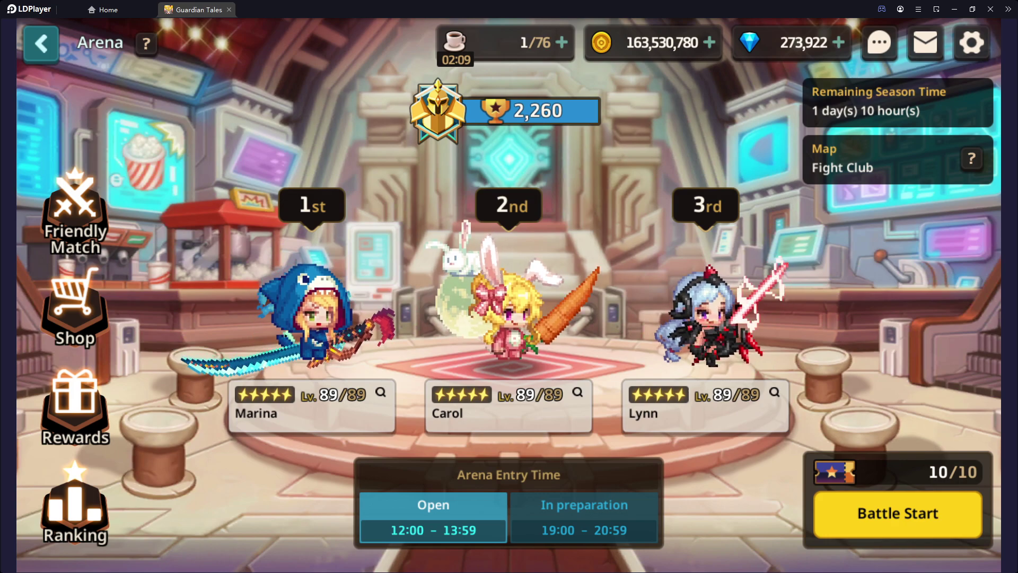
Step: Start an Arena battle so matchmaking begins searching for opponents
click(897, 513)
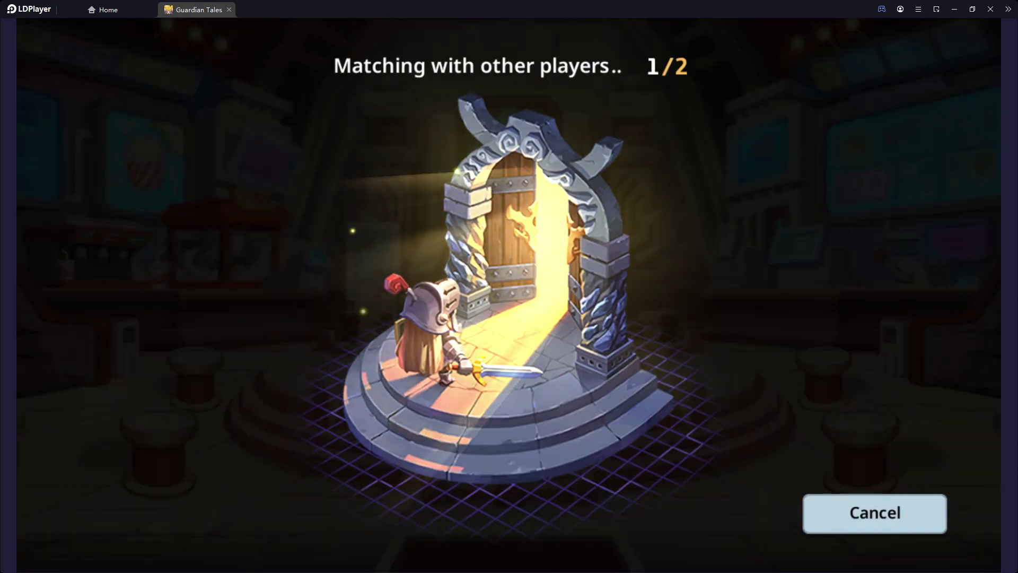
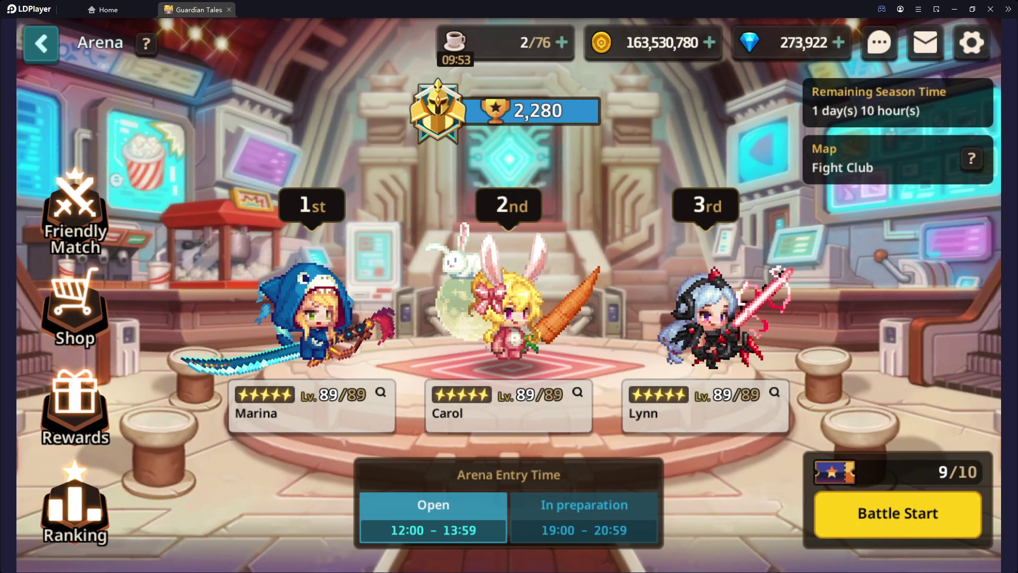
Step: Queue an arena match and fight Dark Magician Beth's round against Grand Admiral Marina
click(898, 514)
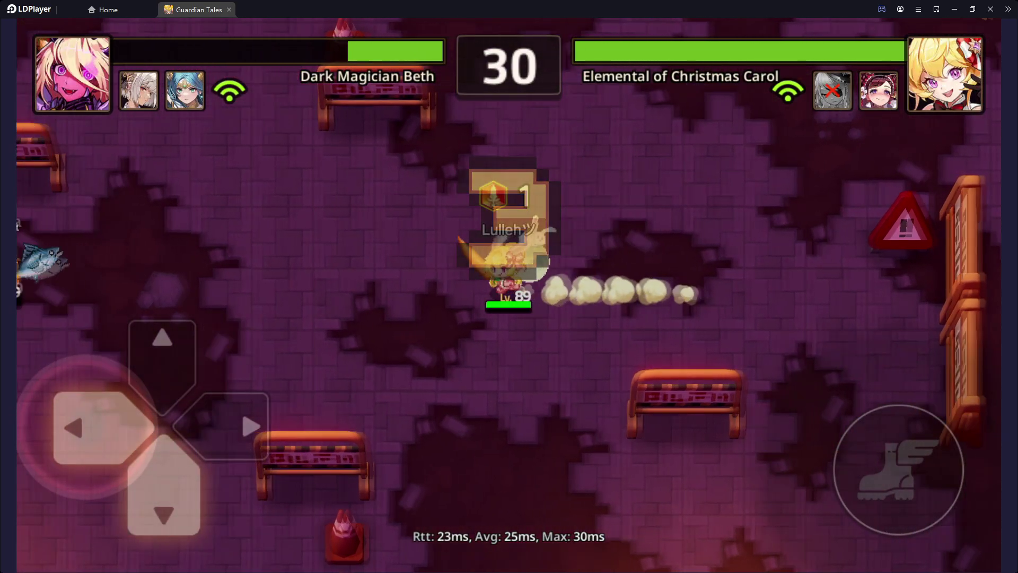
Step: Move and attack with the arrow keys in the round against Elemental of Christmas Carol
key(Right)
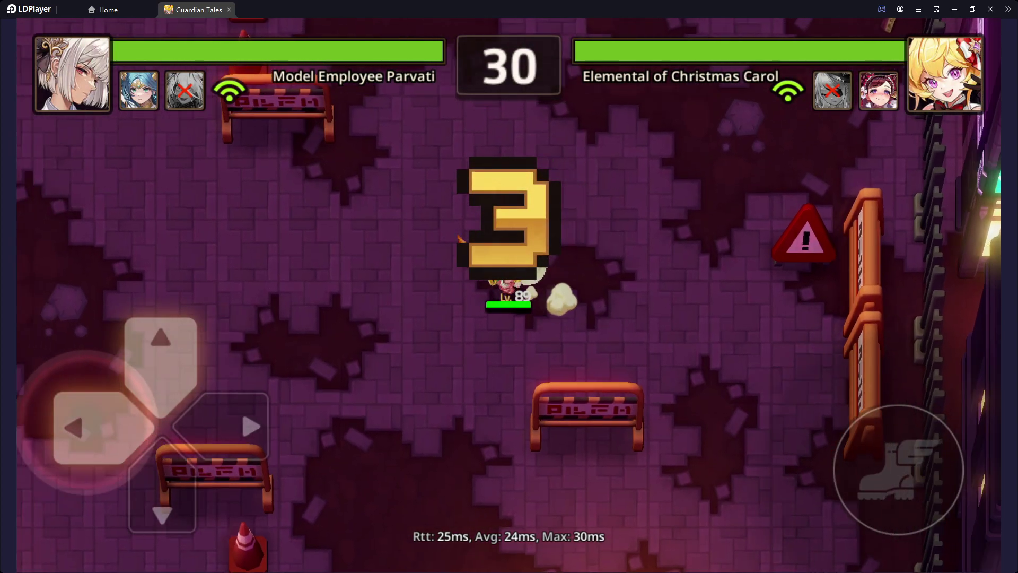
key(Left)
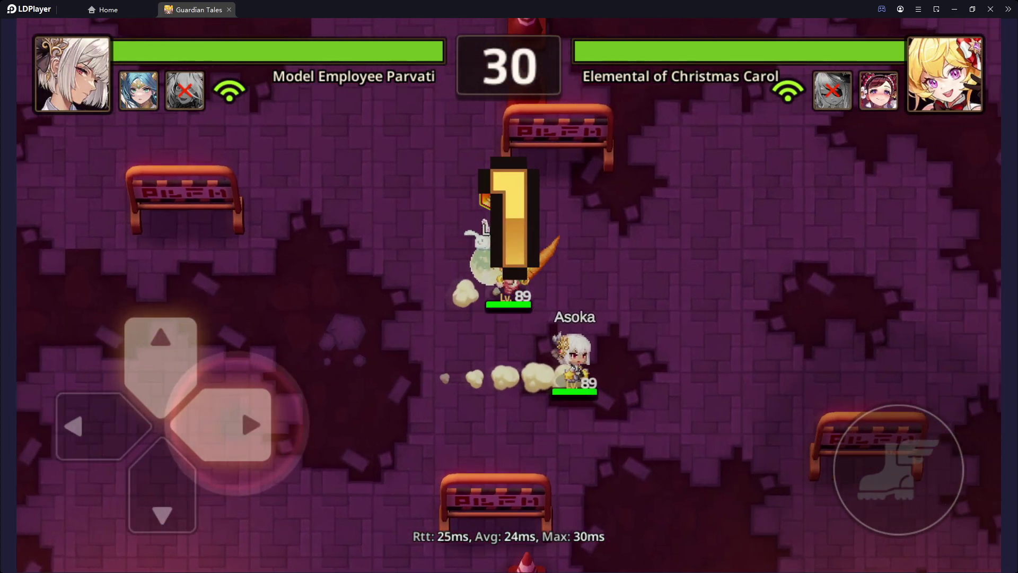
key(Left)
key(Left)
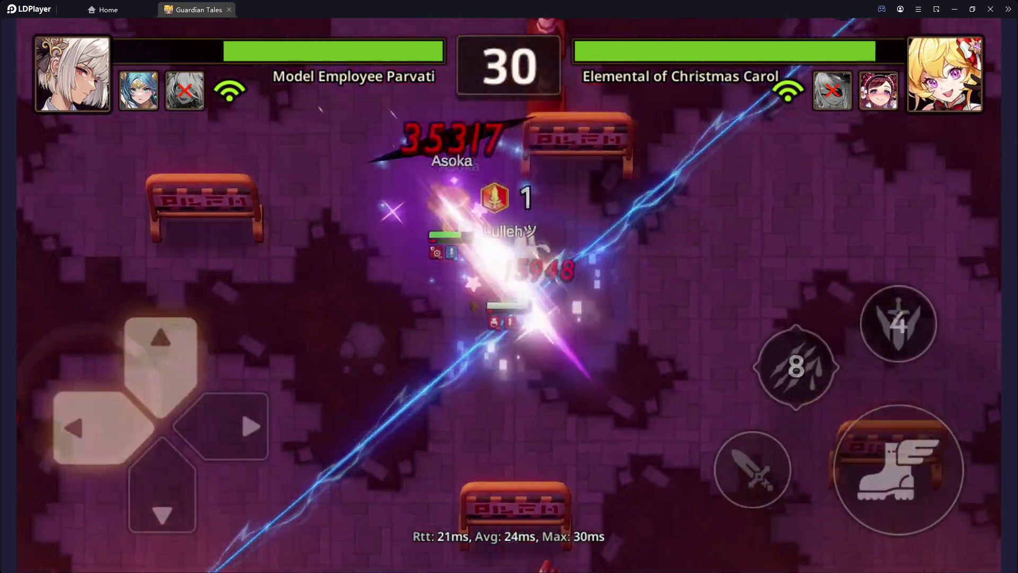
key(Left)
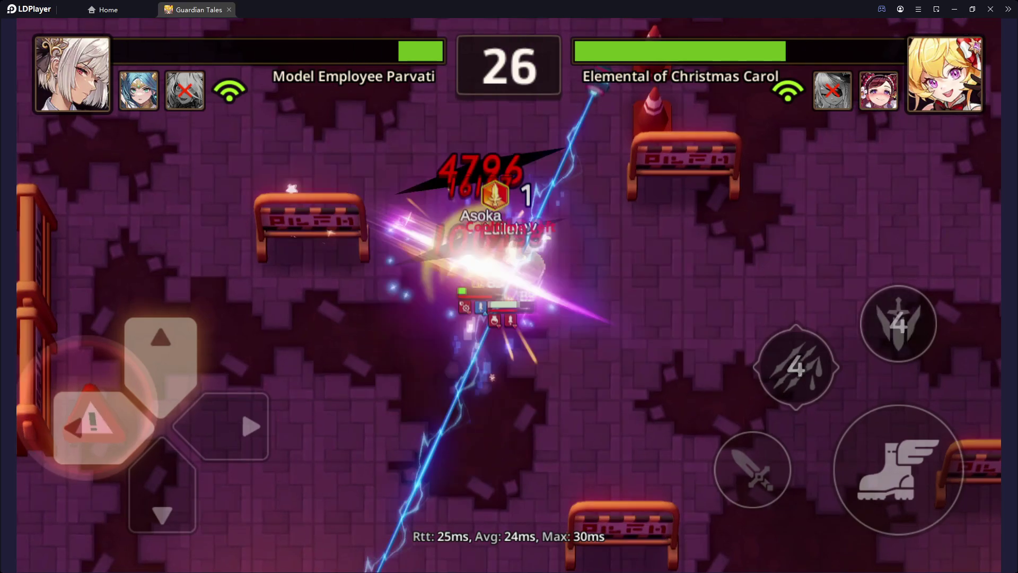
key(Right)
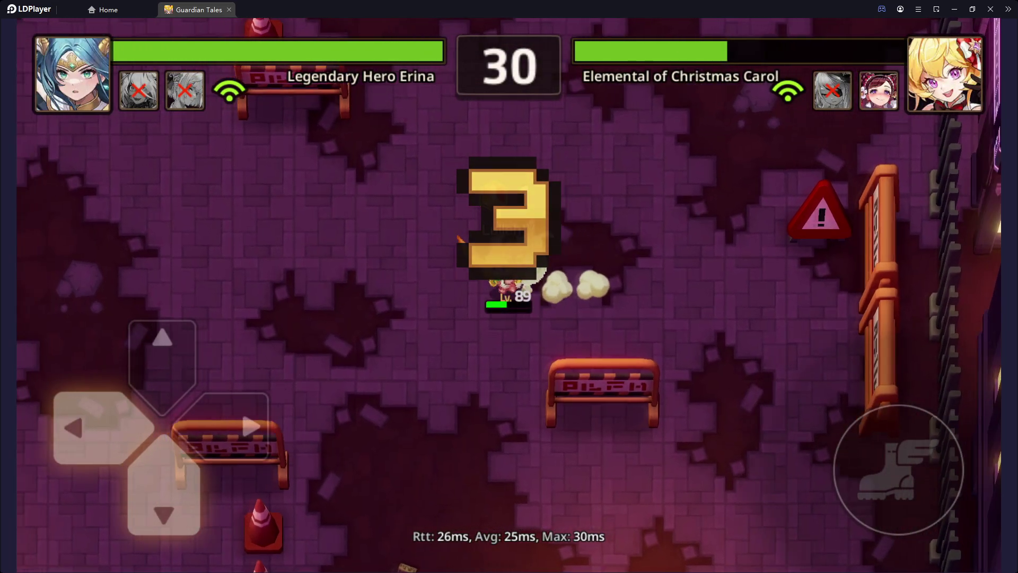
Step: Steer Legendary Hero Erina toward the enemy, attacking and using a skill as the round begins
key(Right)
key(Right)
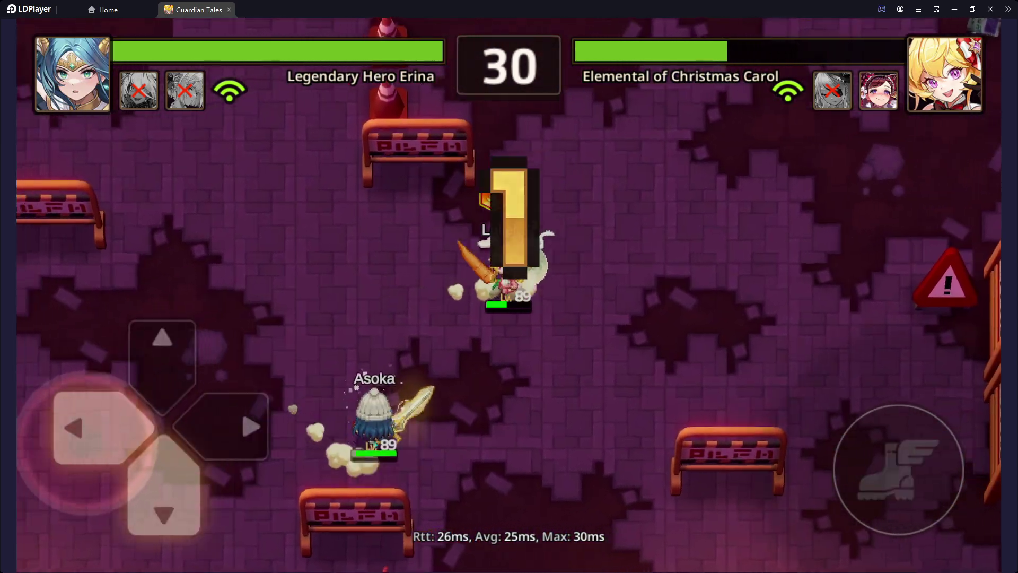
key(Left)
key(Down)
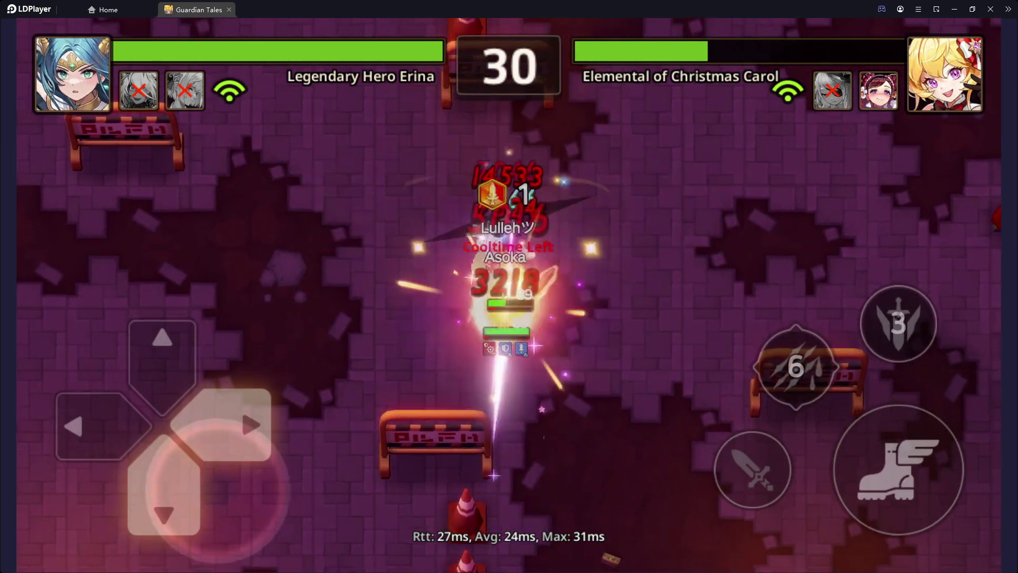
key(Down)
key(Right)
key(Left)
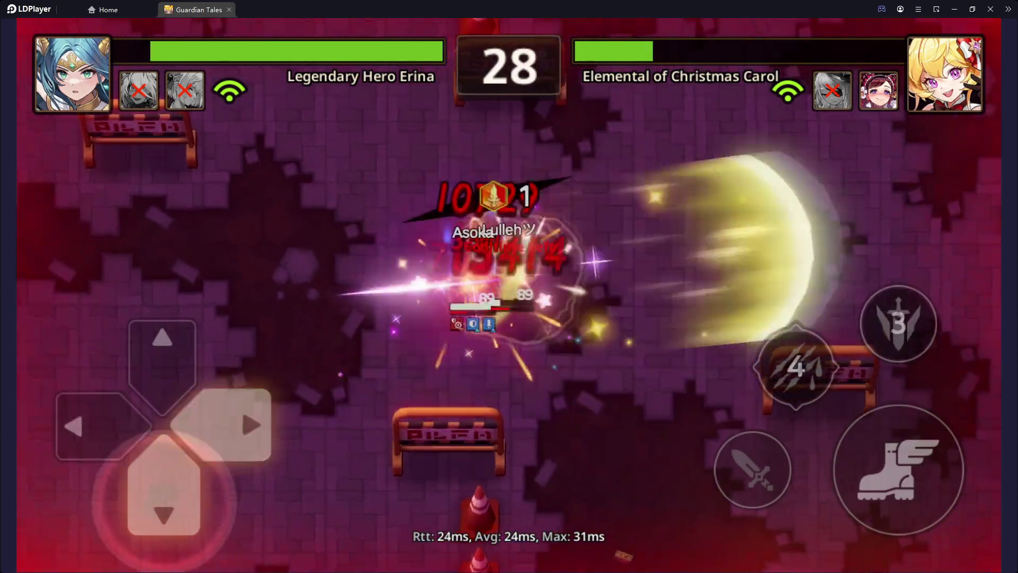
key(Down)
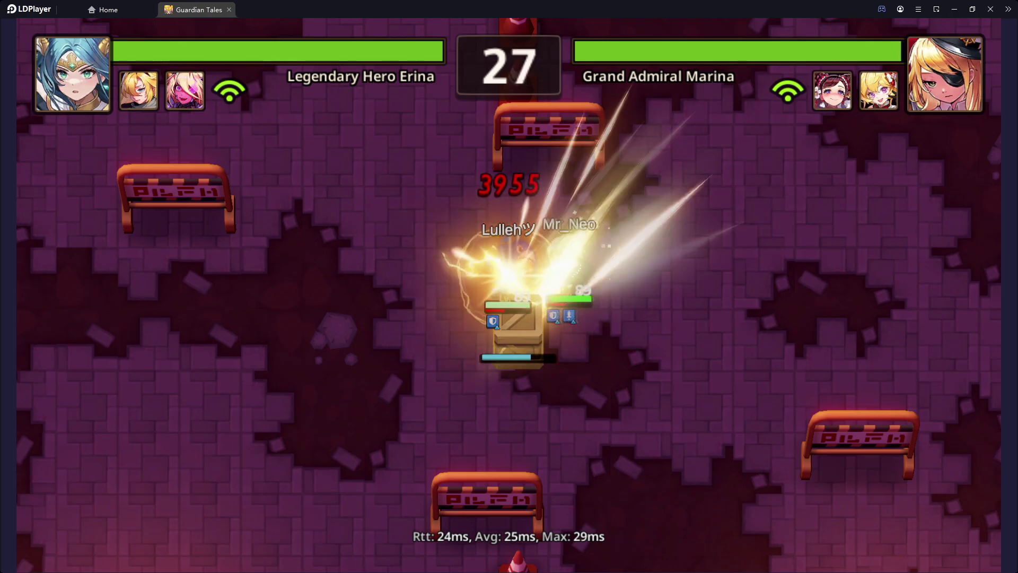
Step: Dash around Grand Admiral Marina and hit her with the area skill
key(a)
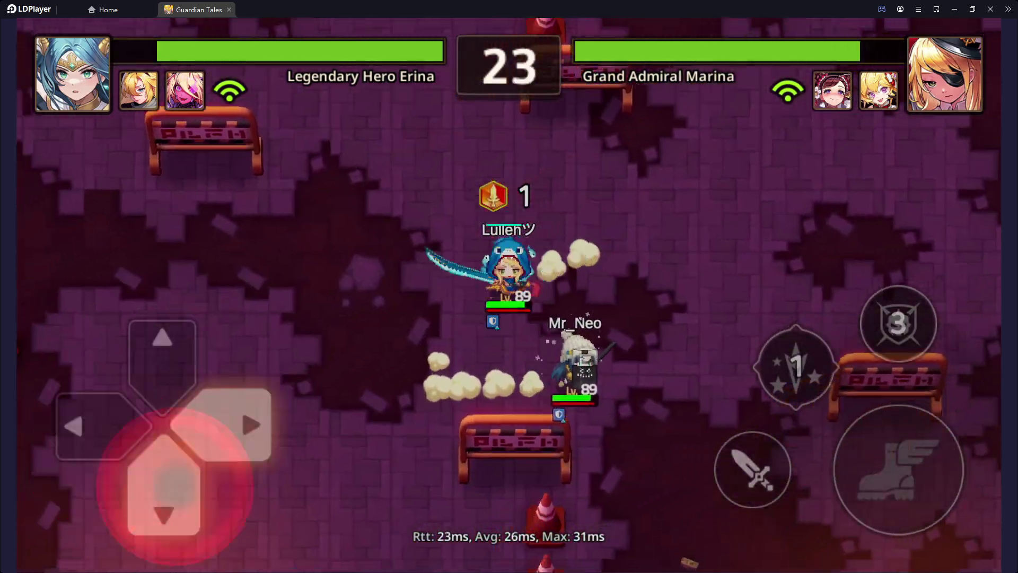
key(a)
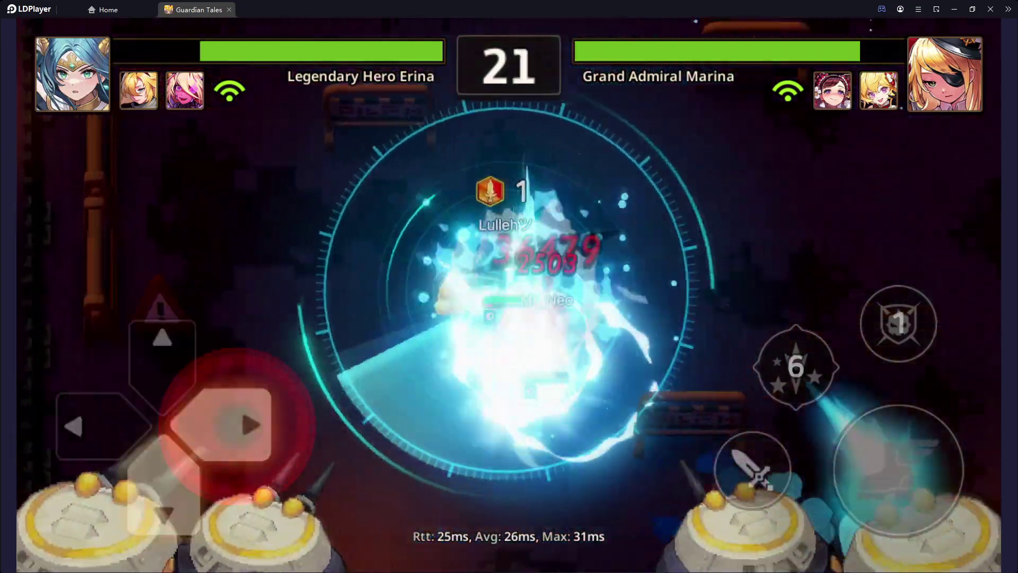
key(a)
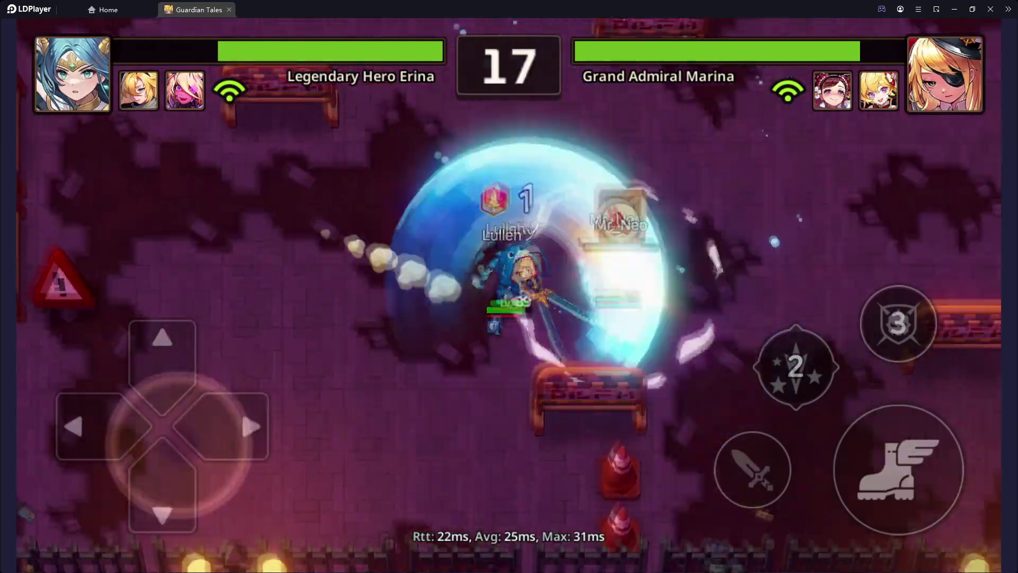
key(a)
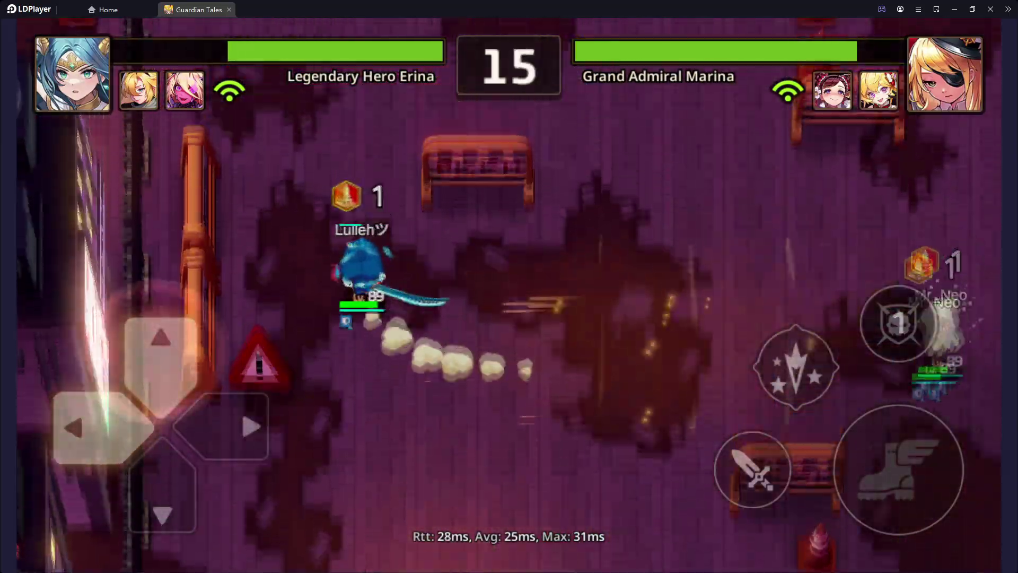
key(d)
key(j)
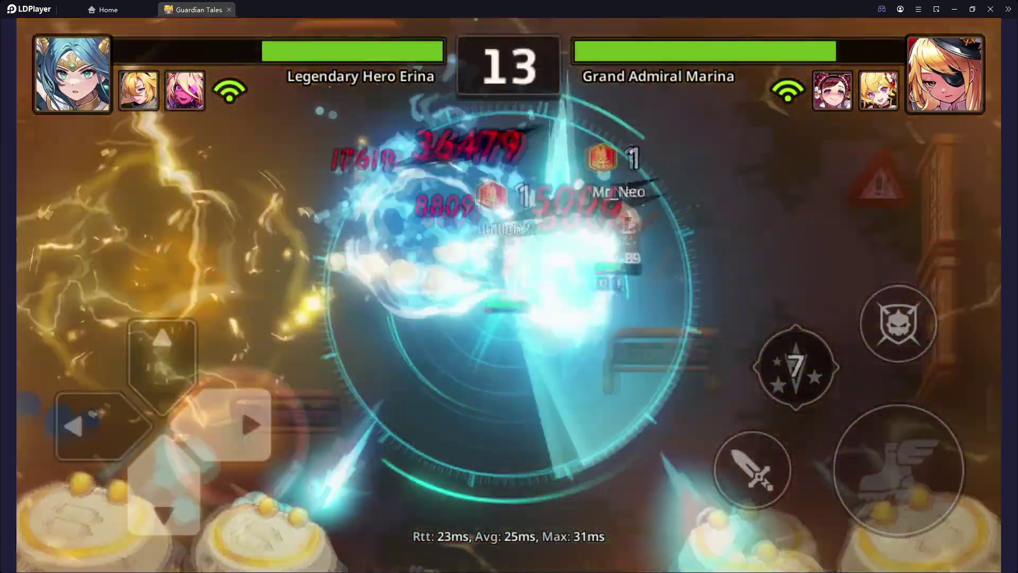
Step: Move across the map firing the radar and explosive skills until the timer hits 0
key(d)
key(k)
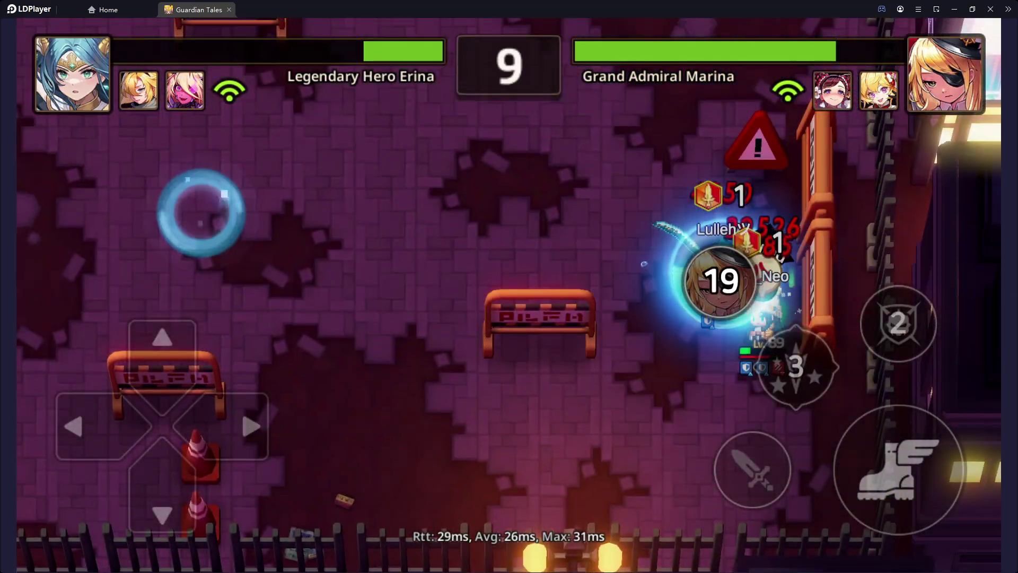
key(a)
key(a)
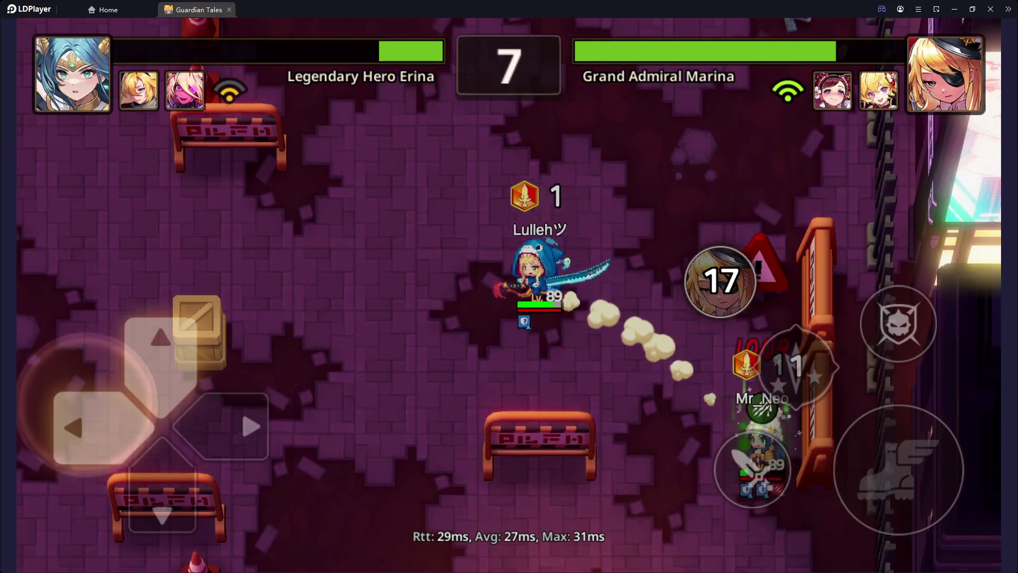
key(w)
key(k)
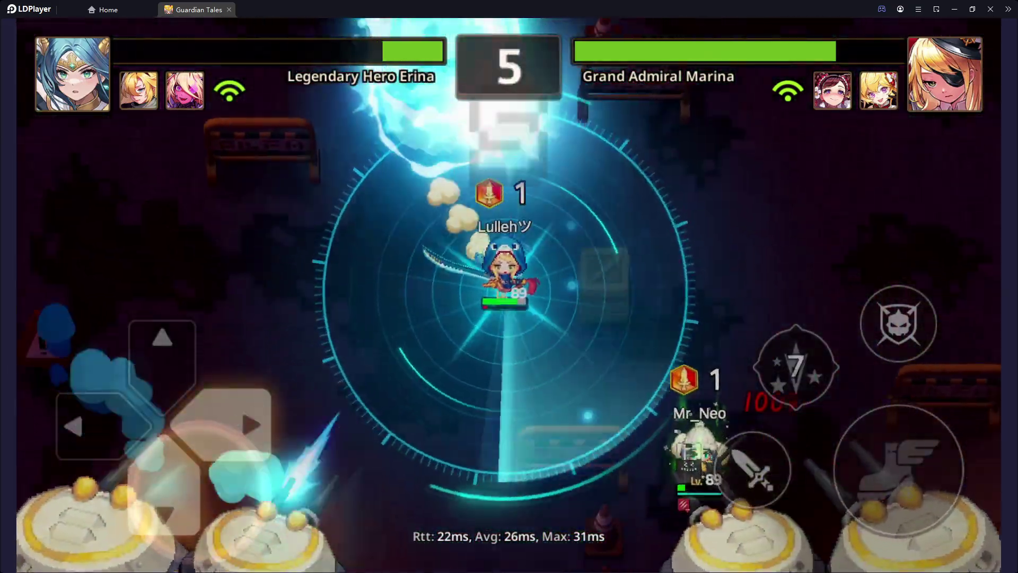
key(a)
key(l)
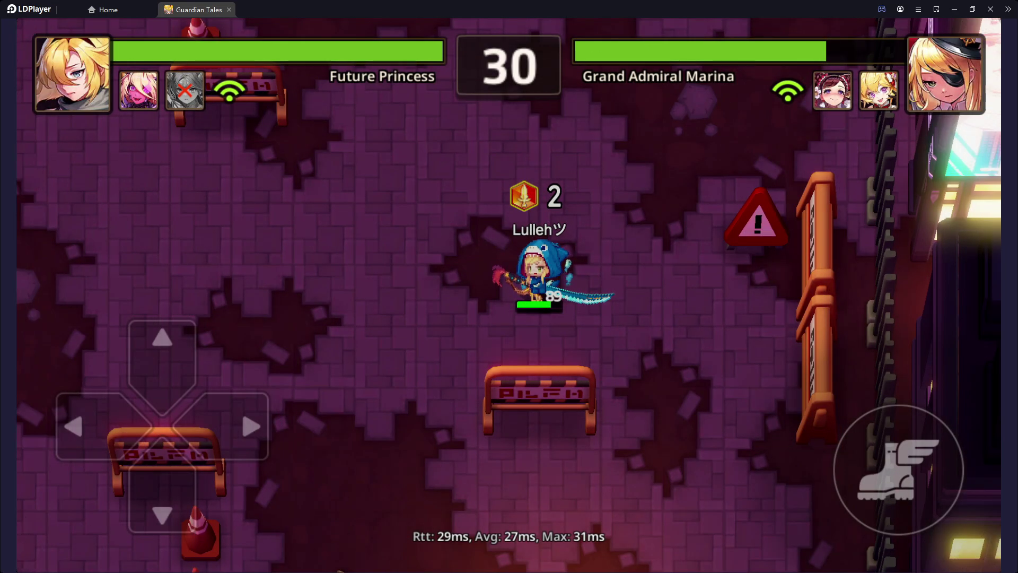
Step: Close in on Marina's team, attacking and firing skills as the round starts
key(a)
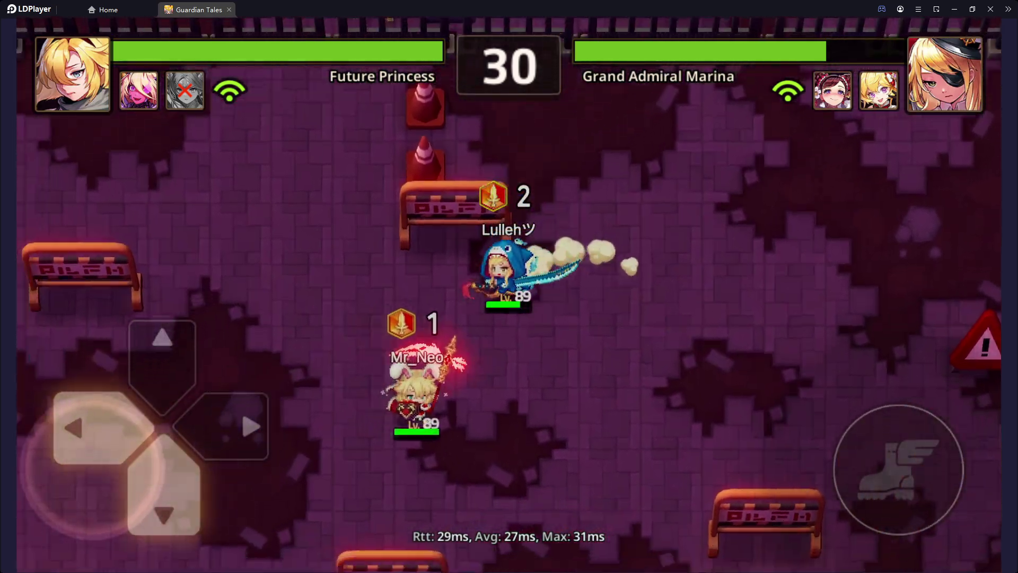
key(j)
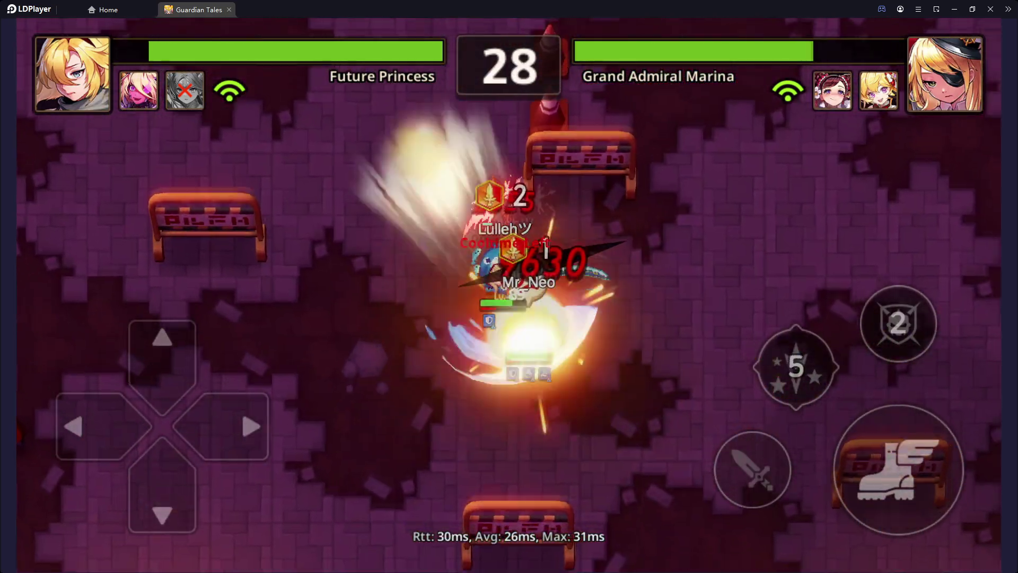
key(s)
key(k)
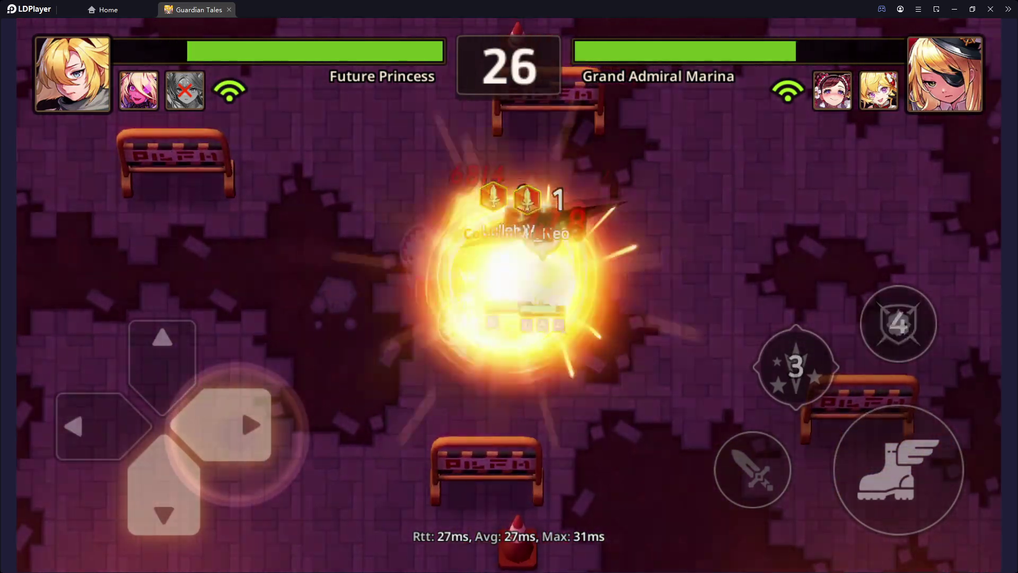
key(d)
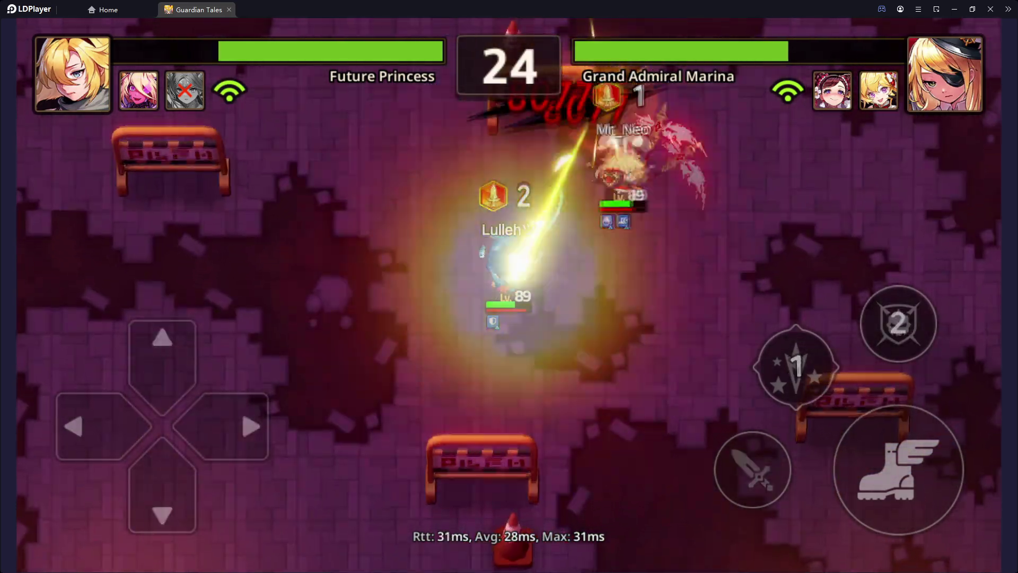
Step: Dodge up-left, dash right and chain skills until the match is won for 20 trophies
key(w)
key(a)
key(d)
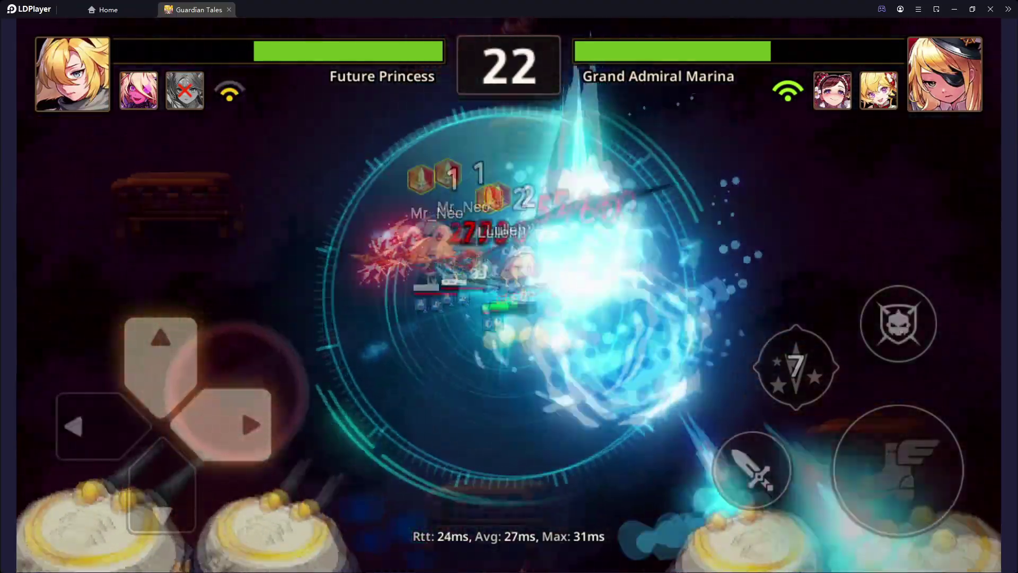
key(space)
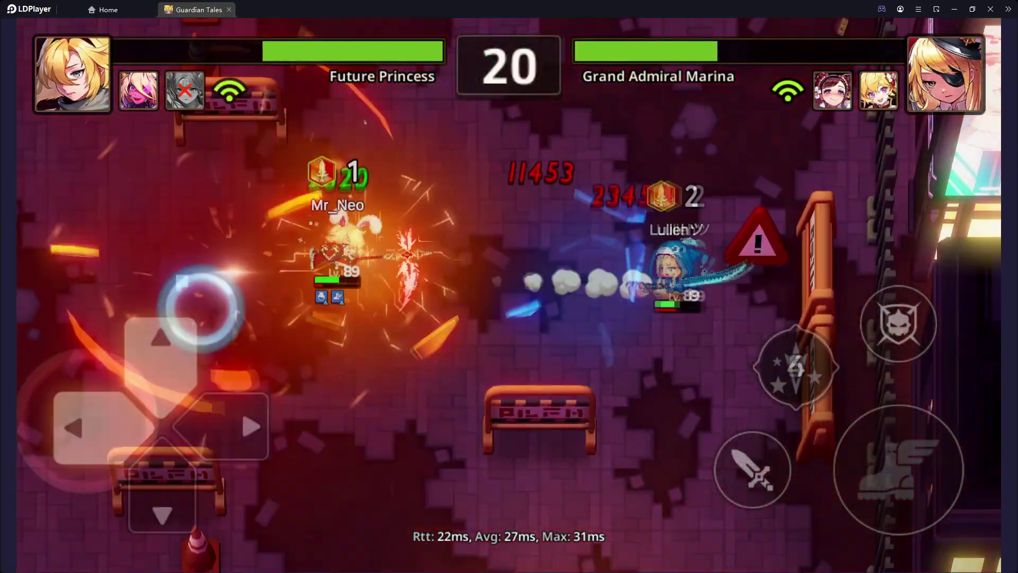
key(j)
key(a)
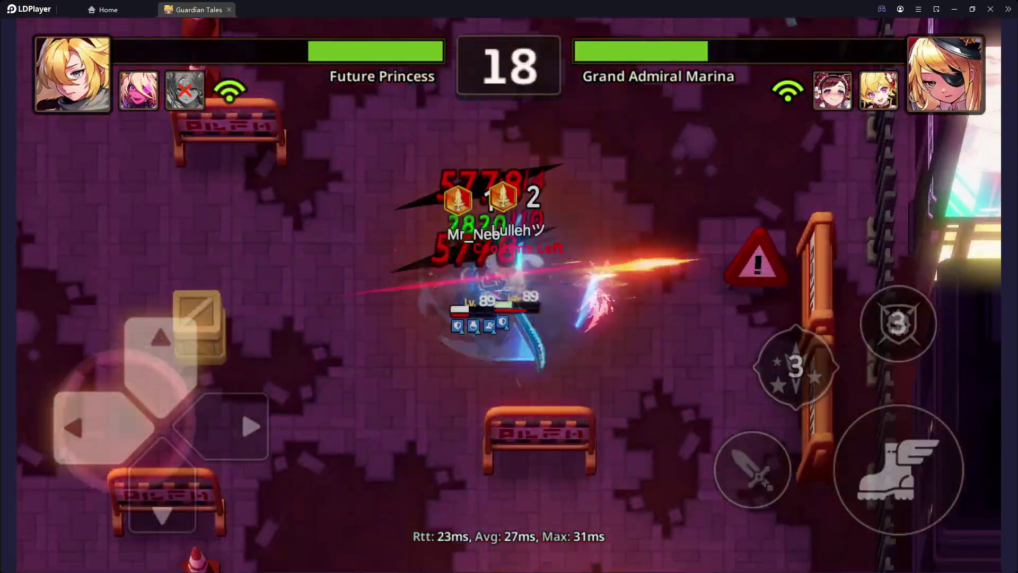
key(k)
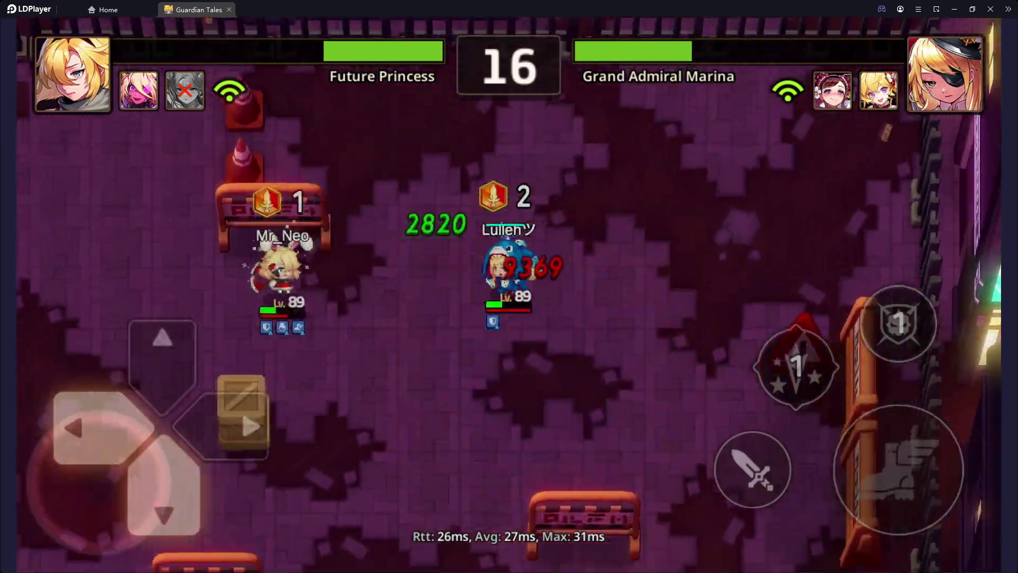
key(k)
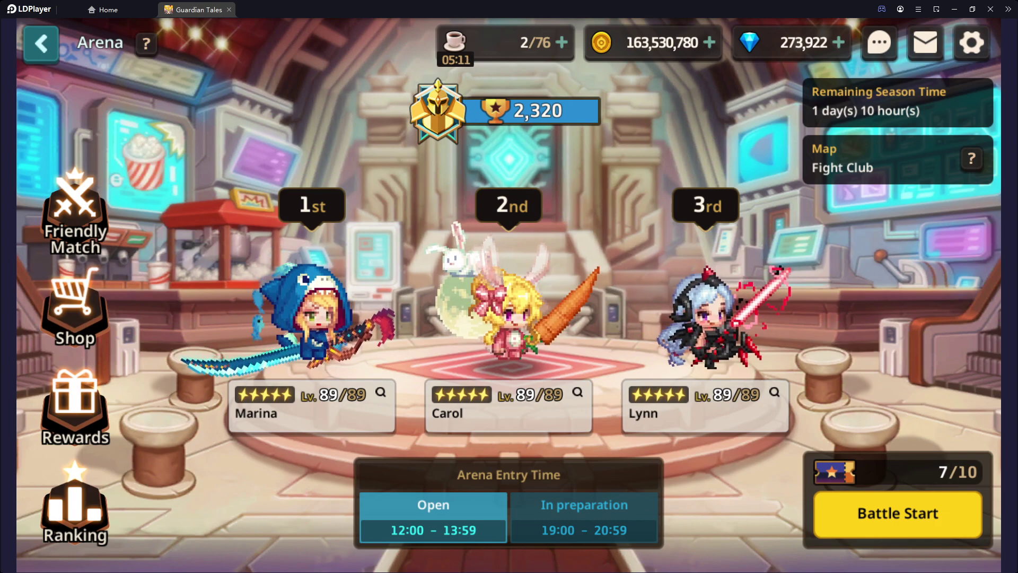
Step: Queue a new arena match and move the hero left as the battle begins
click(898, 512)
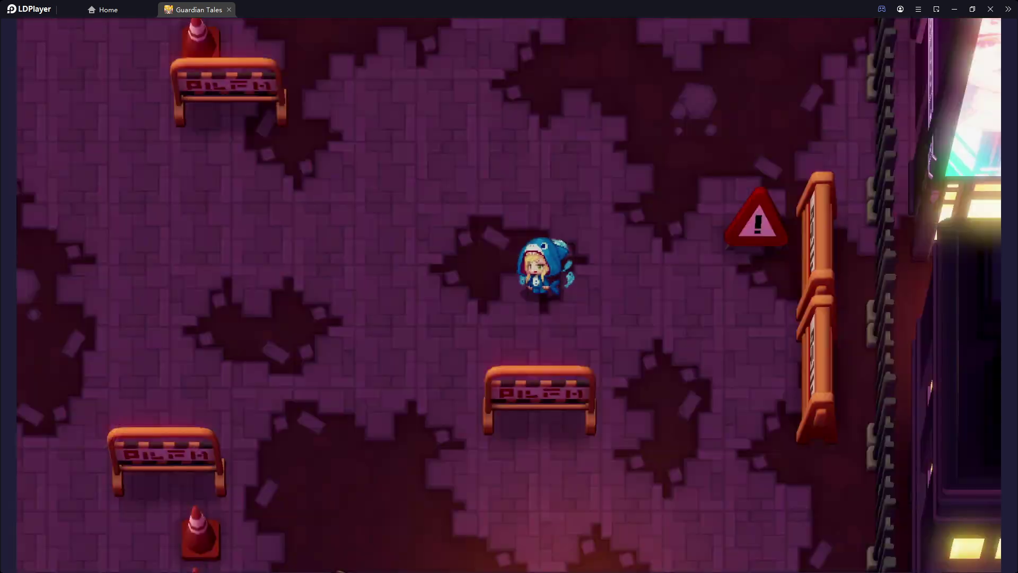
key(a)
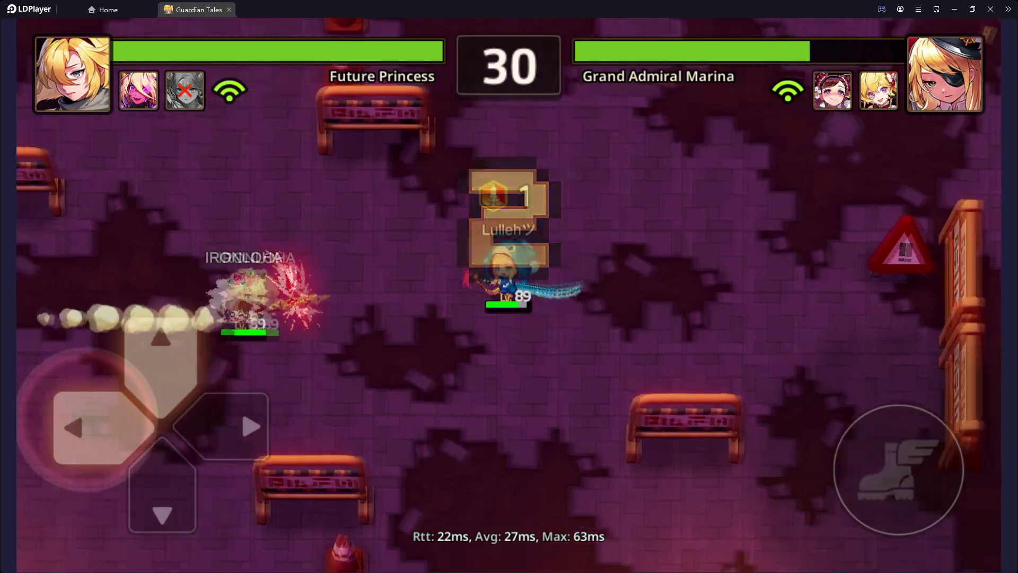
Step: Move Future Princess down-right toward Grand Admiral Marina as the round starts
key(Down)
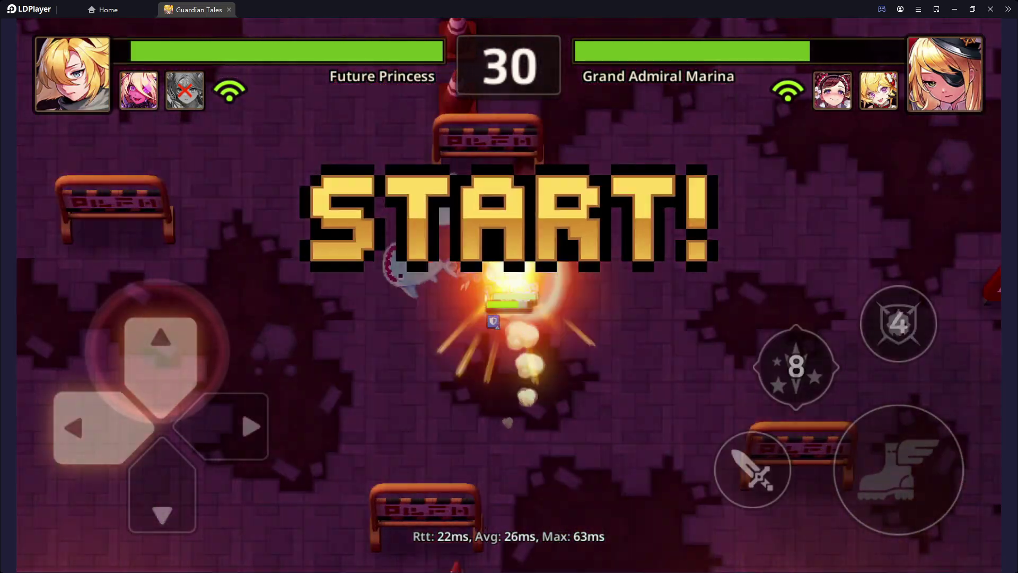
Step: Dodge around the enemy and blast skills until Dark Magician Beth wins, reaching 2,340 trophies
key(Left)
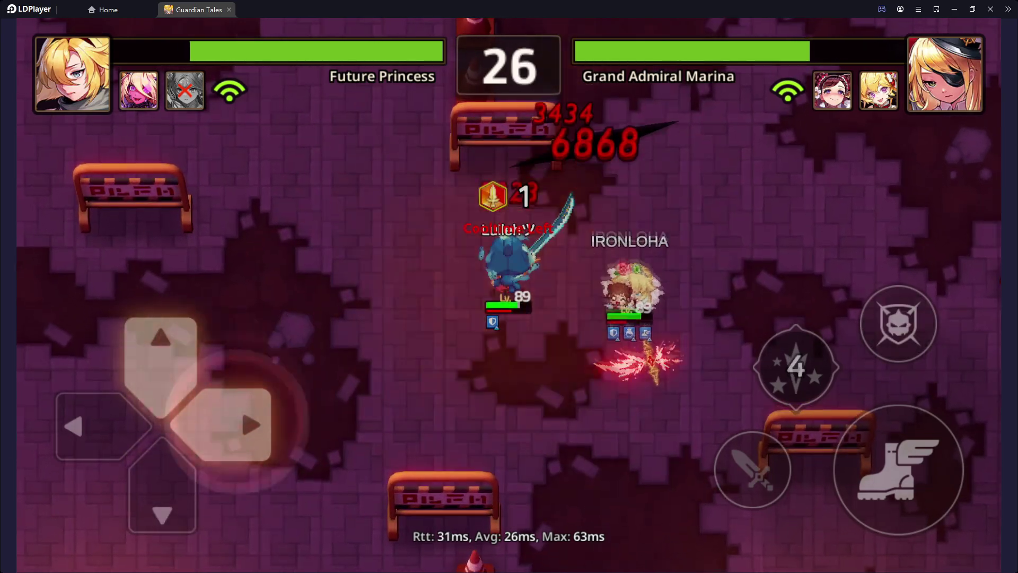
key(Down)
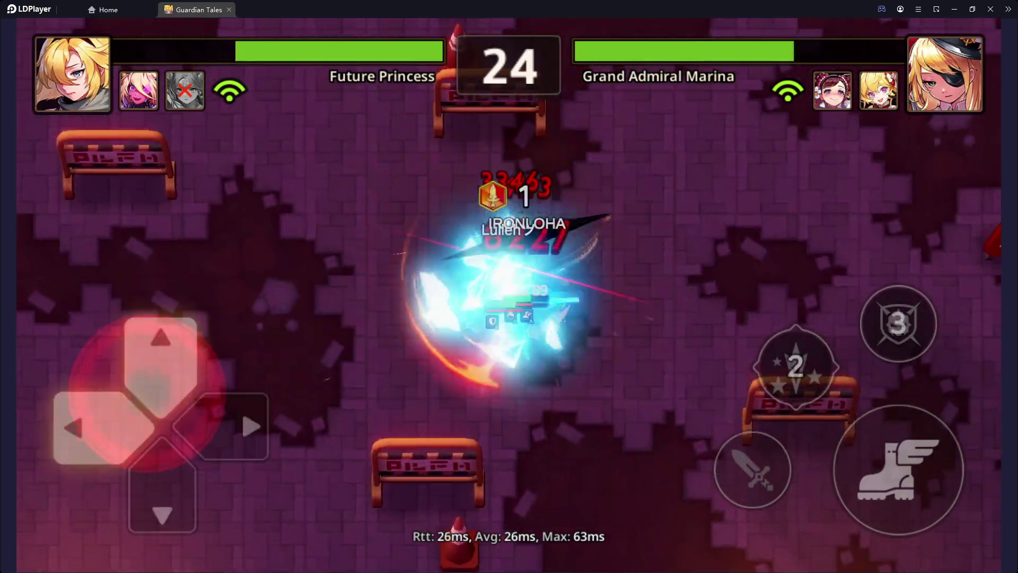
key(Right)
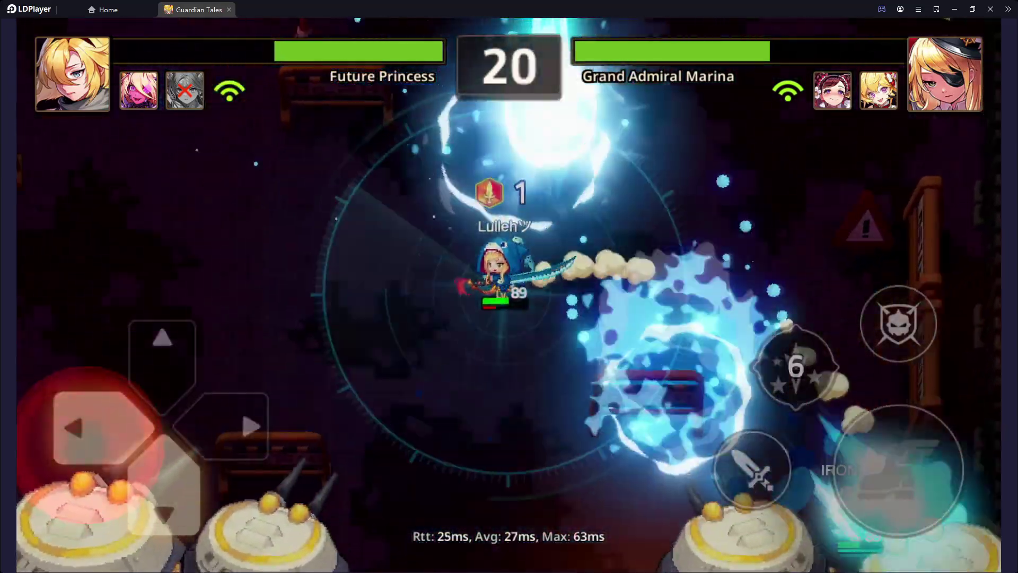
key(Left)
key(Up)
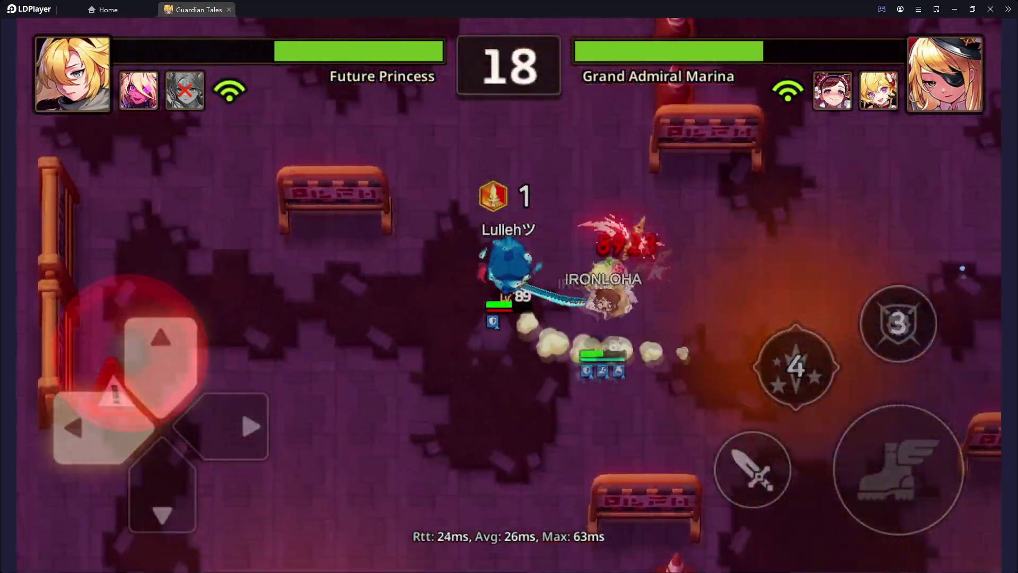
key(Down)
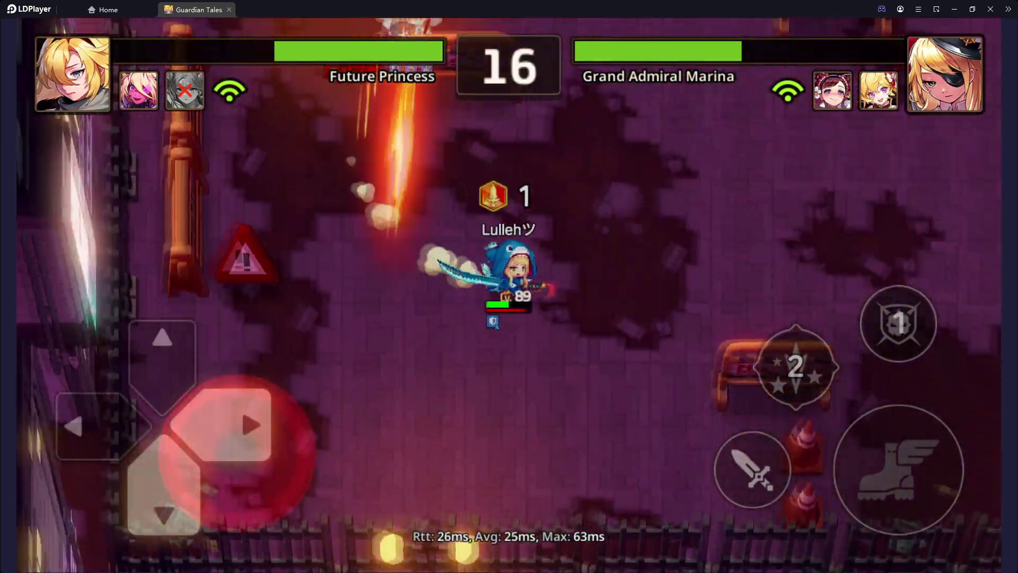
key(Up)
key(Left)
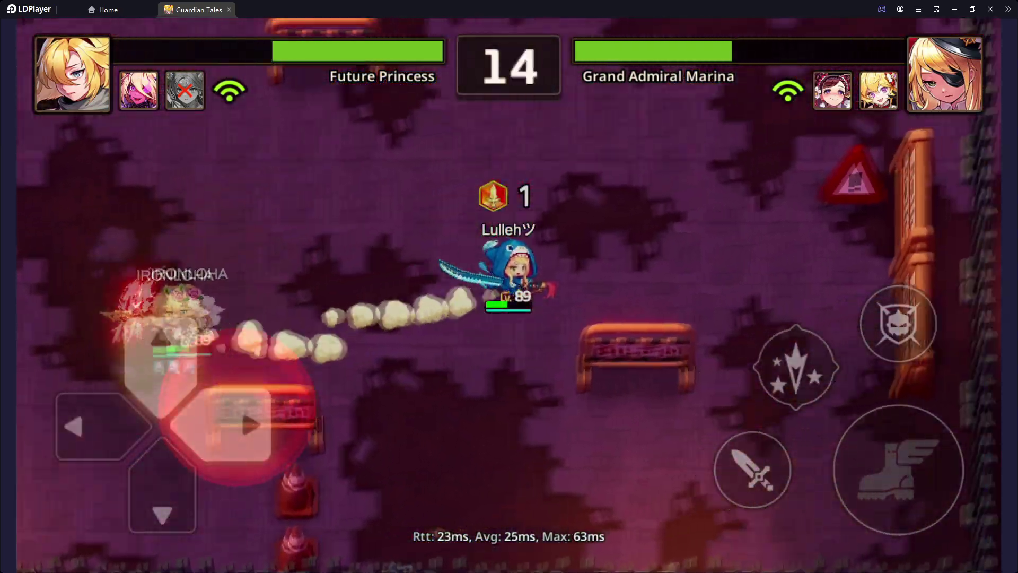
key(Left)
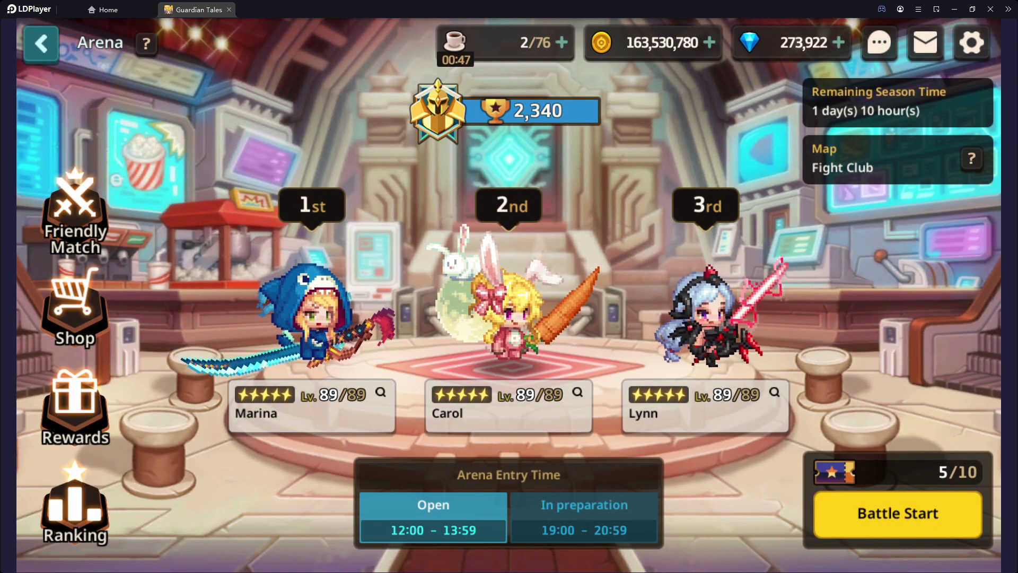
Step: Queue the third arena match, against Lulleh's team led by Flame Harpy Scintilla
click(923, 513)
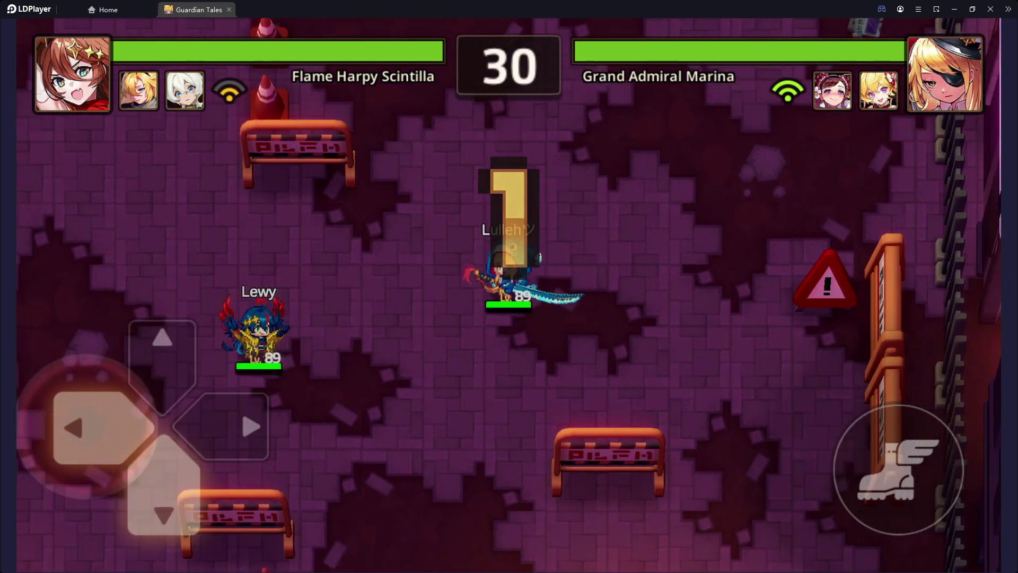
Step: Trade hits with Flame Harpy Scintilla's team, then queue another arena match
key(s)
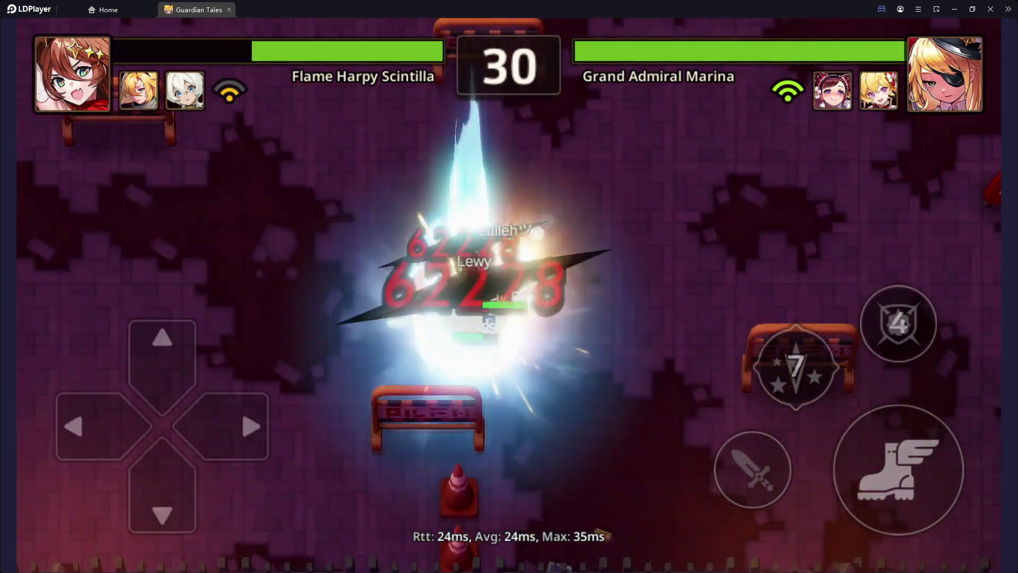
key(w)
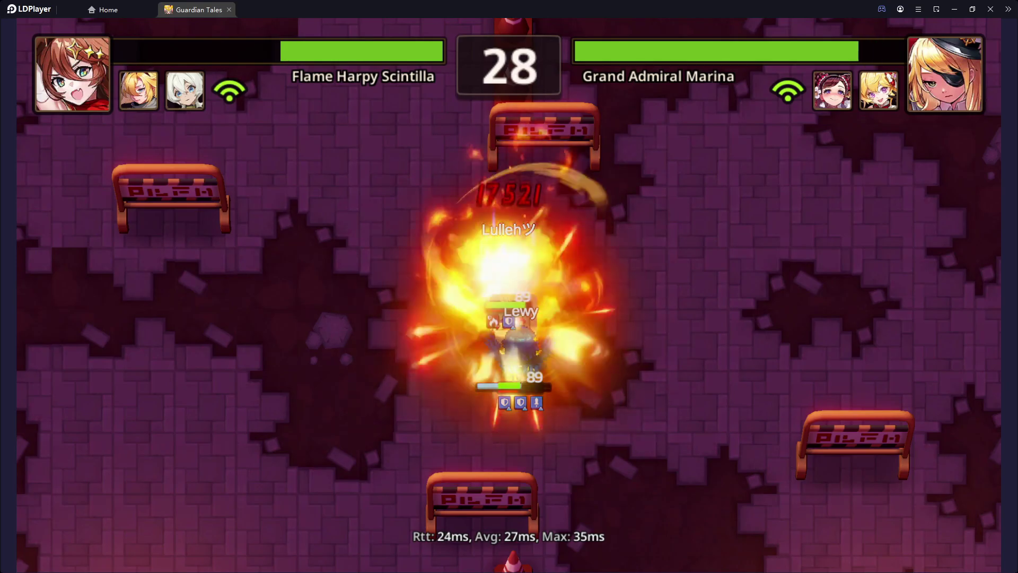
key(s)
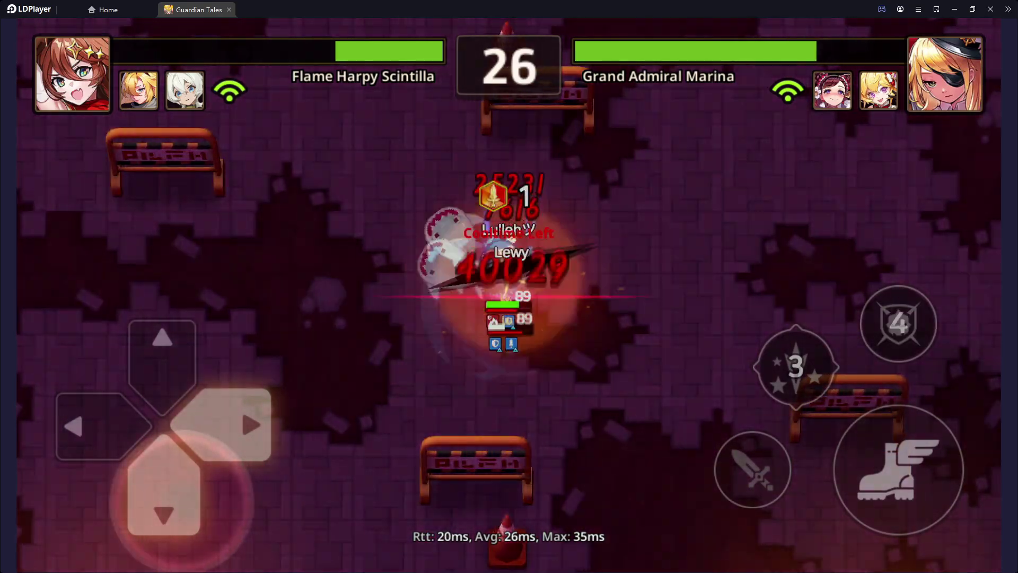
key(d)
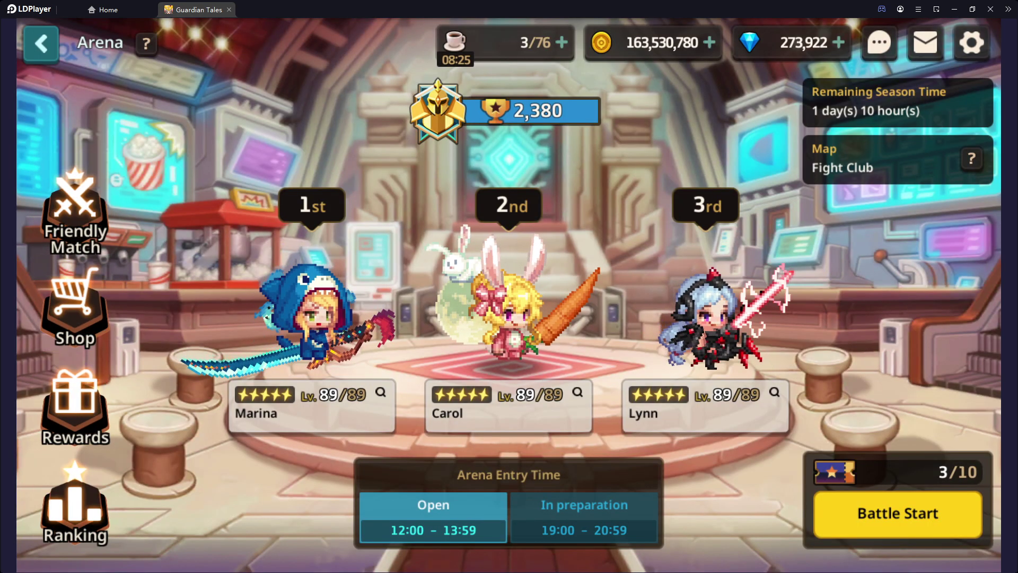
click(898, 513)
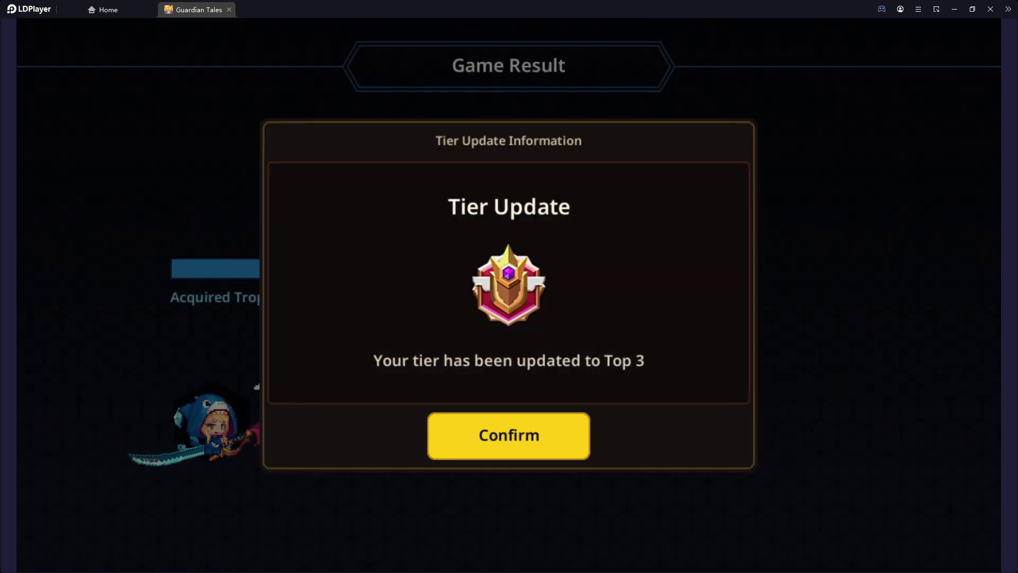
Step: Confirm the Tier Update Information notice for the Top 3 promotion
click(509, 435)
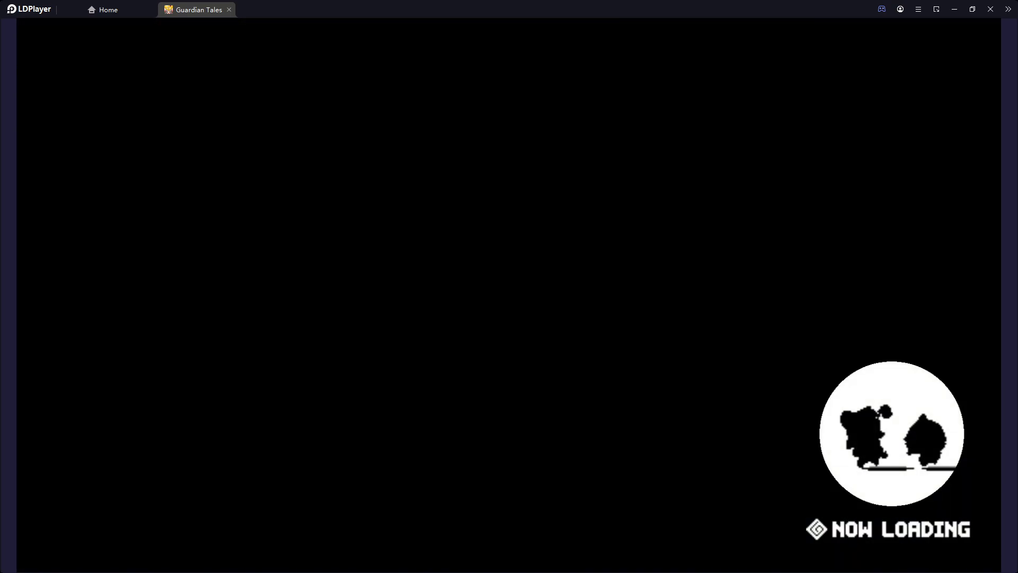
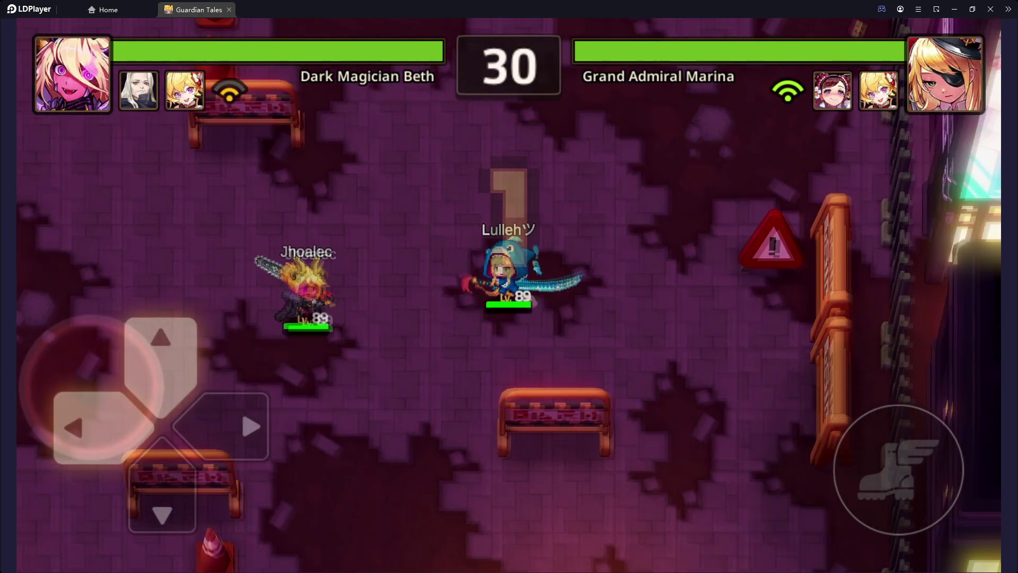
Step: Move Dark Magician Beth toward Grand Admiral Marina to engage as the match starts
drag(161, 427, 96, 462)
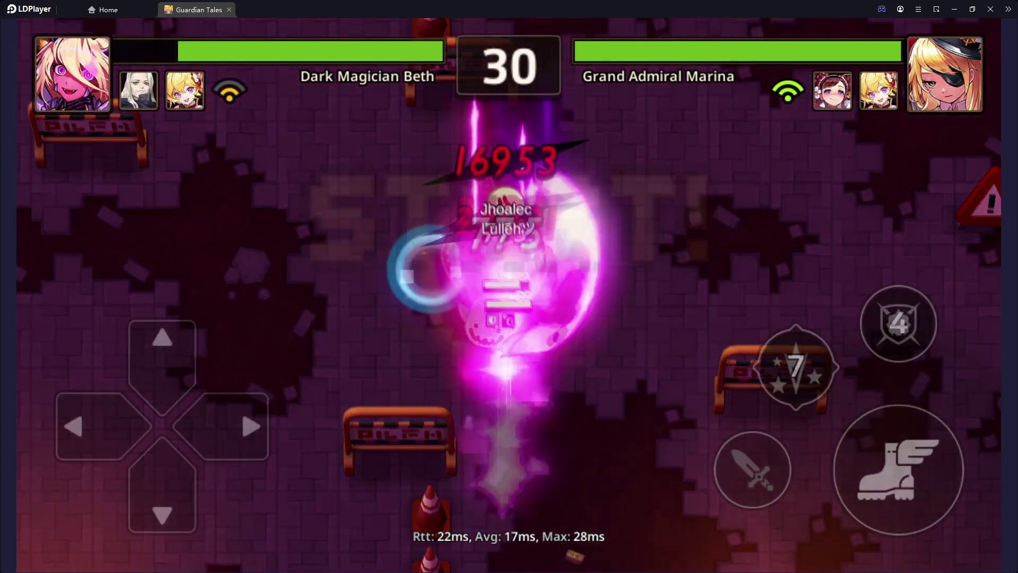